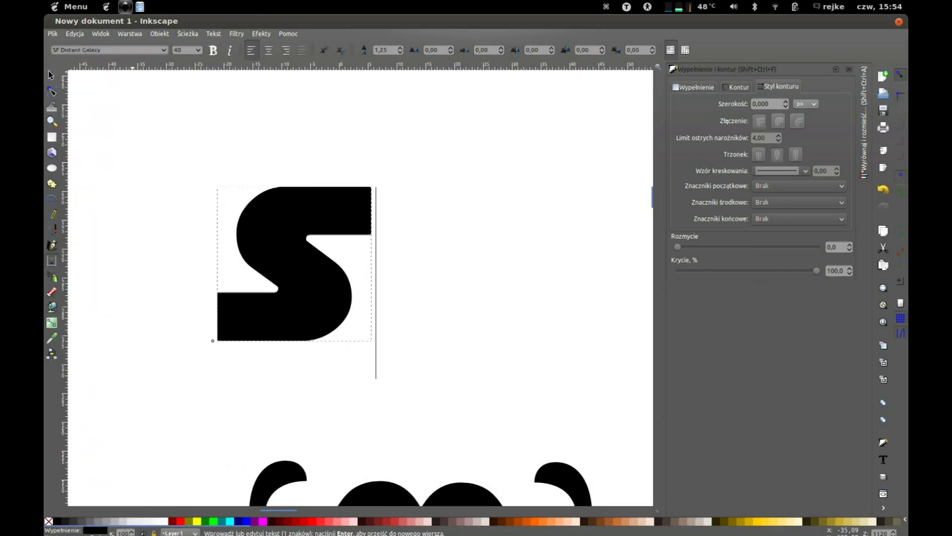
Scroll through the text toolbar's font list to try other lettering fonts
{"action": "scroll", "coordinate": [109, 292], "scroll_direction": "up", "scroll_amount": 5}
{"action": "scroll", "coordinate": [110, 293], "scroll_direction": "up", "scroll_amount": 5}
{"action": "scroll", "coordinate": [109, 293], "scroll_direction": "up", "scroll_amount": 5}
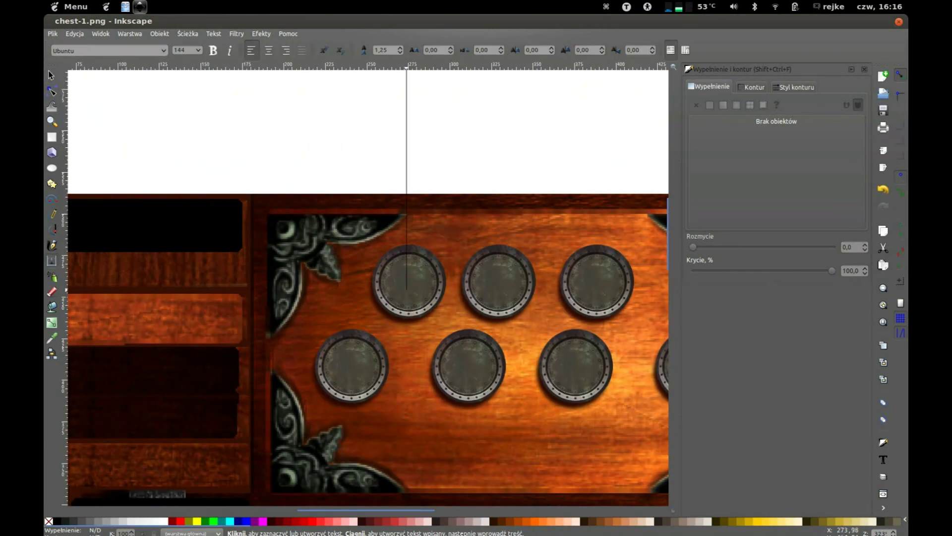
Type the number 1 on the chest board
{"action": "type", "text": "177,868"}
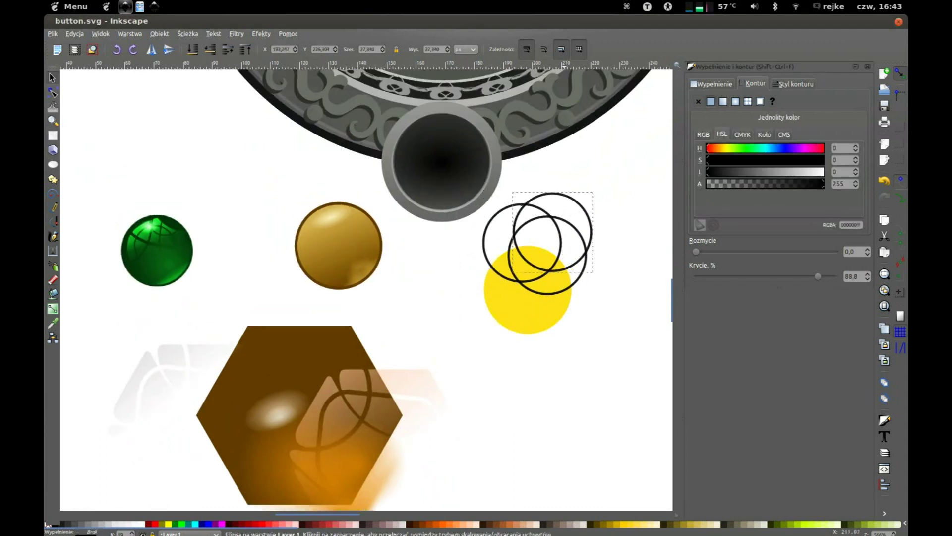
Stretch the lower circle taller, then divide the circles into highlight arcs on the yellow ball
{"action": "left_click", "coordinate": [546, 295]}
{"action": "left_click_drag", "start_coordinate": [548, 298], "coordinate": [548, 320]}
{"action": "left_click", "coordinate": [188, 34]}
{"action": "left_click", "coordinate": [213, 138]}
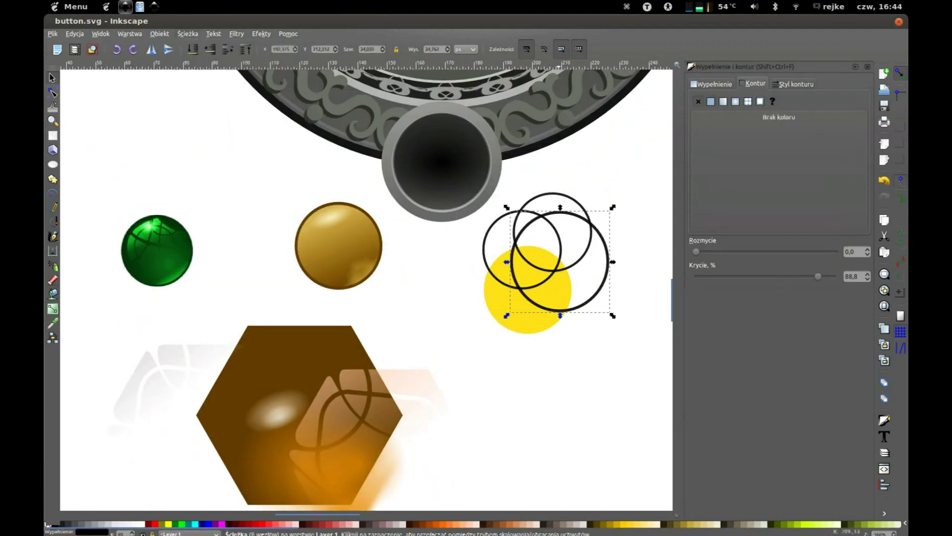
{"action": "left_click", "coordinate": [188, 33]}
{"action": "left_click", "coordinate": [214, 139]}
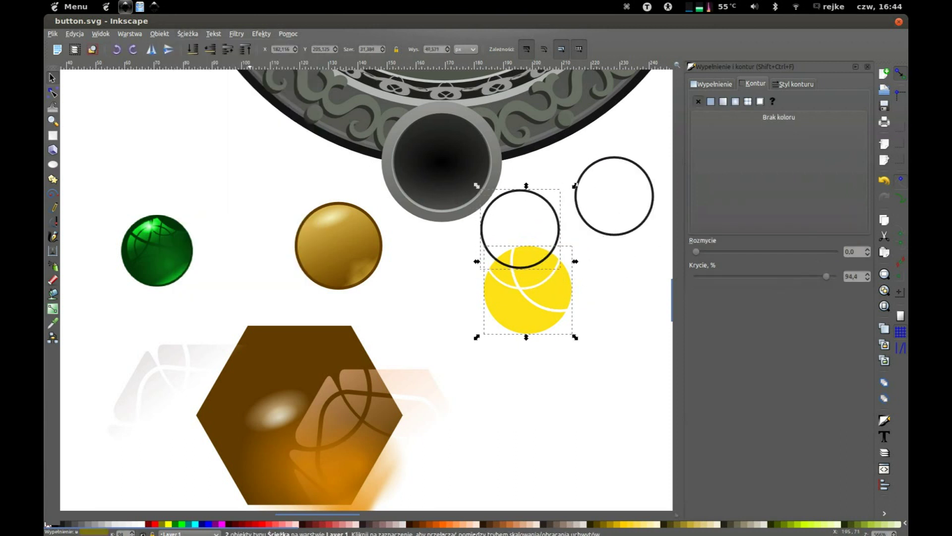
Nudge the arcs up-right and angle the gold ball's gradient toward the upper right
{"action": "left_click_drag", "start_coordinate": [349, 263], "coordinate": [352, 262]}
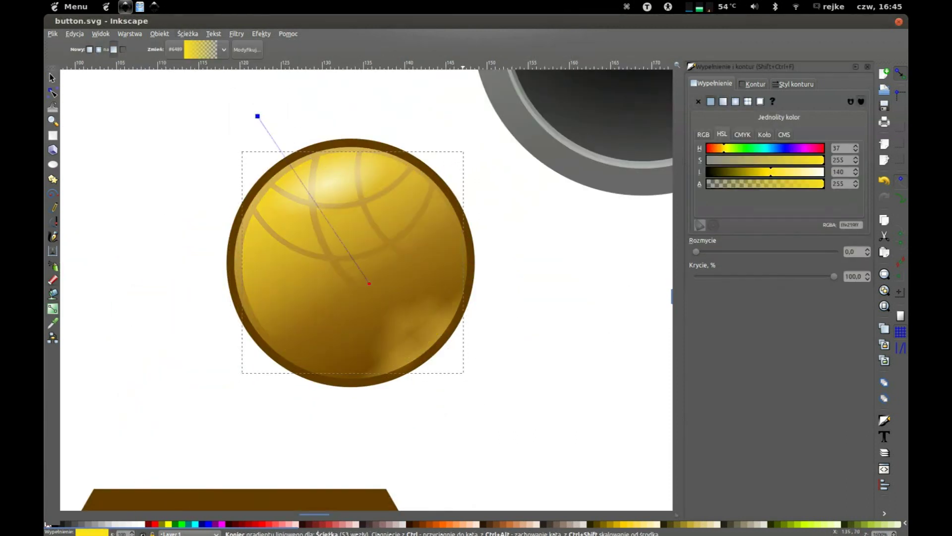
{"action": "key", "text": "g"}
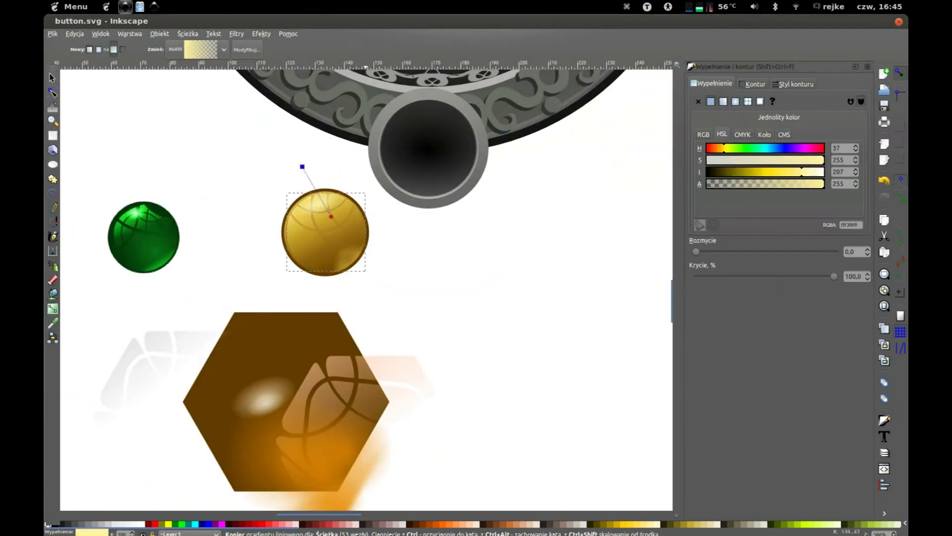
{"action": "left_click_drag", "start_coordinate": [330, 244], "coordinate": [346, 213]}
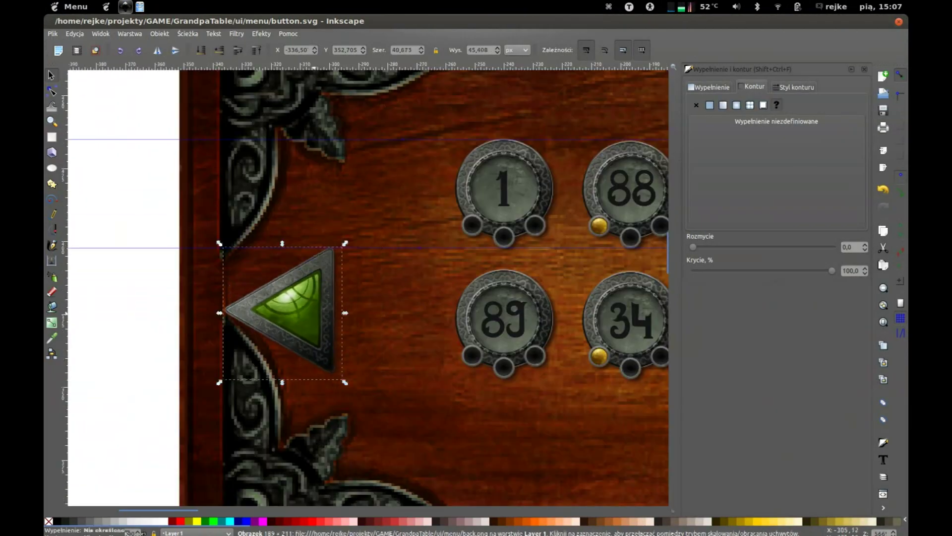
Scroll the canvas up toward the red house-shaped button
{"action": "scroll", "coordinate": [183, 281], "scroll_direction": "up", "scroll_amount": 2}
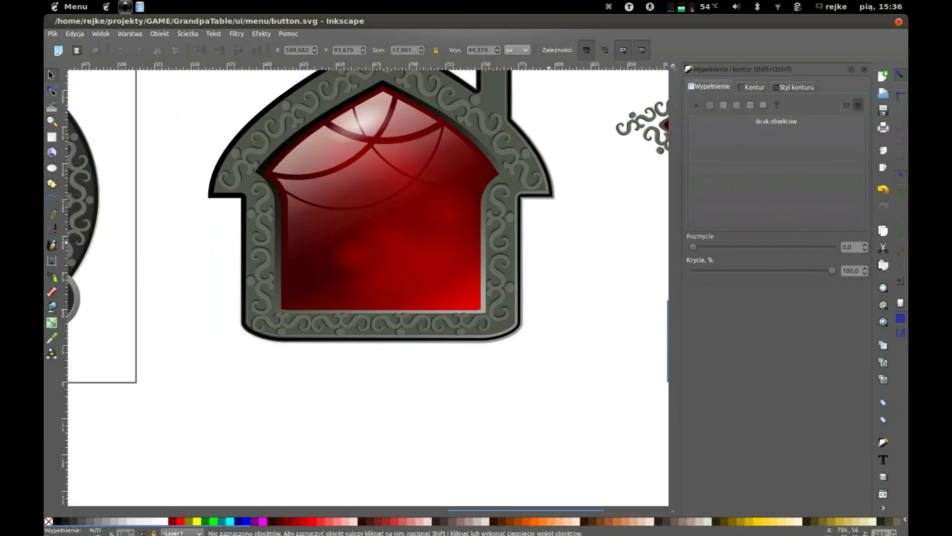
Scroll the canvas up to bring the fan-button work area into view
{"action": "scroll", "coordinate": [366, 287], "scroll_direction": "up", "scroll_amount": 5}
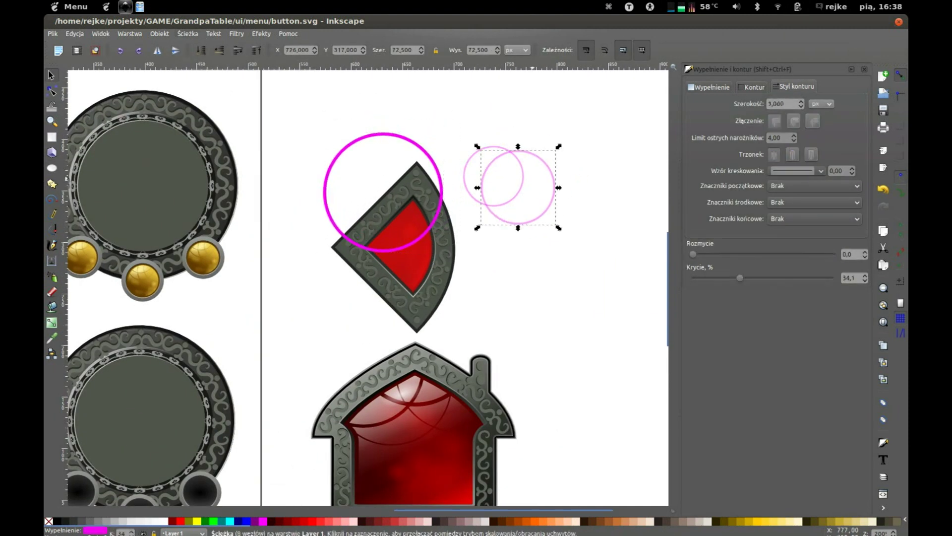
Subtract the magenta circles from the red sector with Path > Difference
{"action": "left_click", "coordinate": [188, 33]}
{"action": "left_click", "coordinate": [203, 90]}
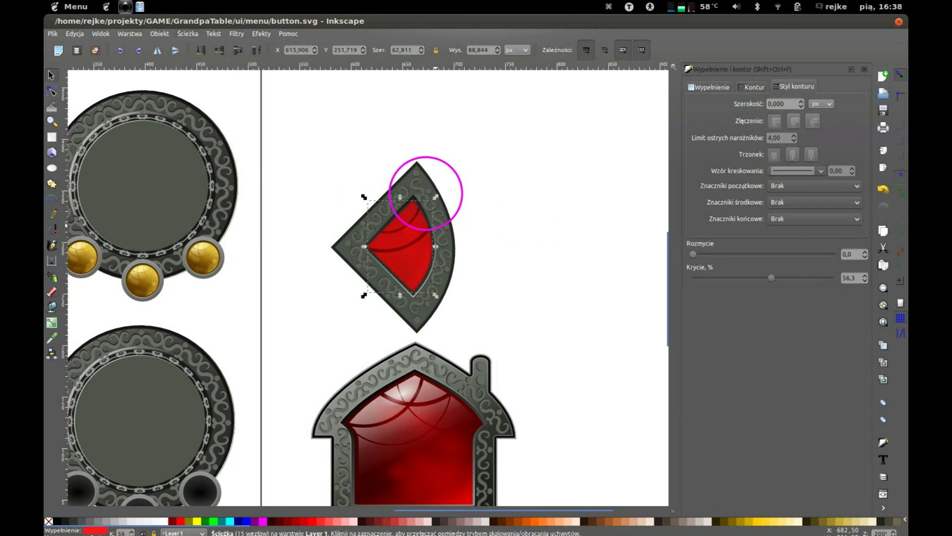